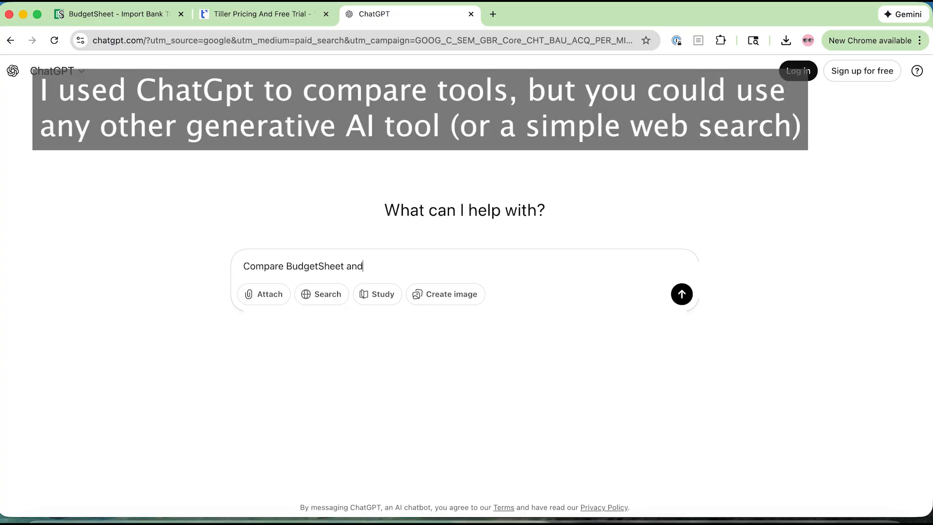
Write a prompt asking to compare BudgetSheet and Tiller for syncing transactions into Google Sheets and to state how recent the data is
type("transactions into Google Sheet")
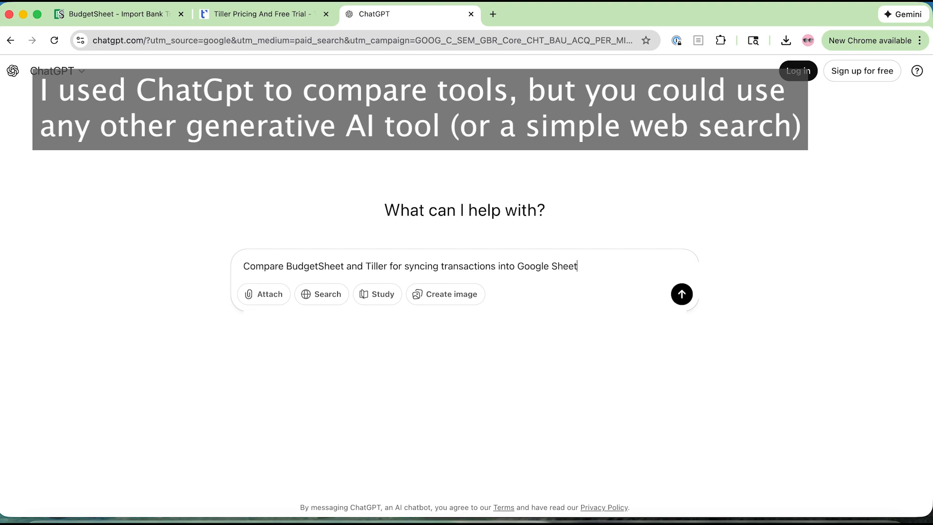
type("s. ")
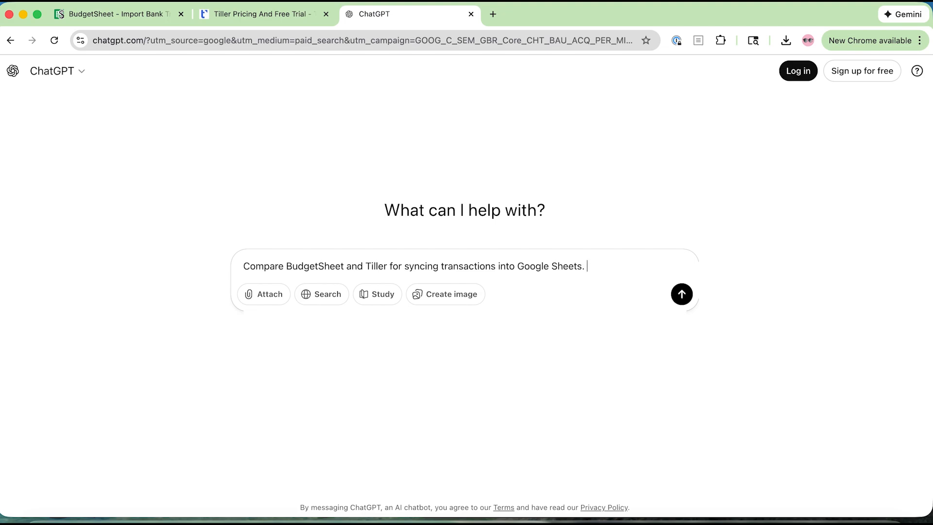
type("State how recent your data is for the comparison, ")
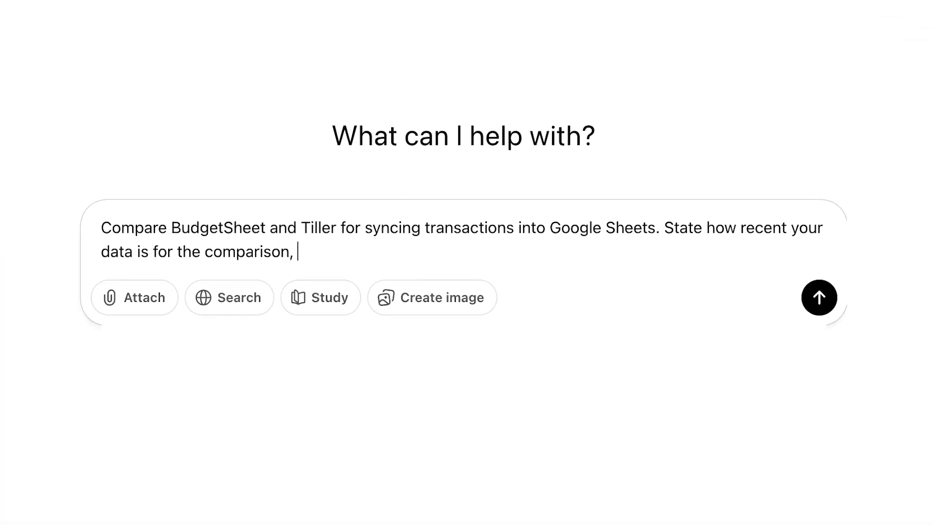
Finish the prompt by asking for table format and comparison on user reviews, security, ease of use and overall performance, and submit it
type("presen")
key("BackSpace")
type("ent it in table format, and compare against things like user reviews,")
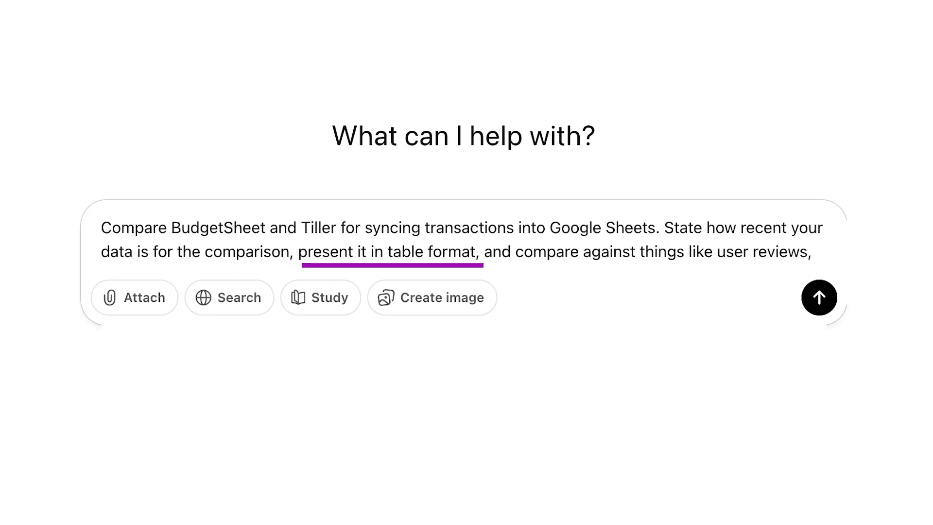
type(" security, ")
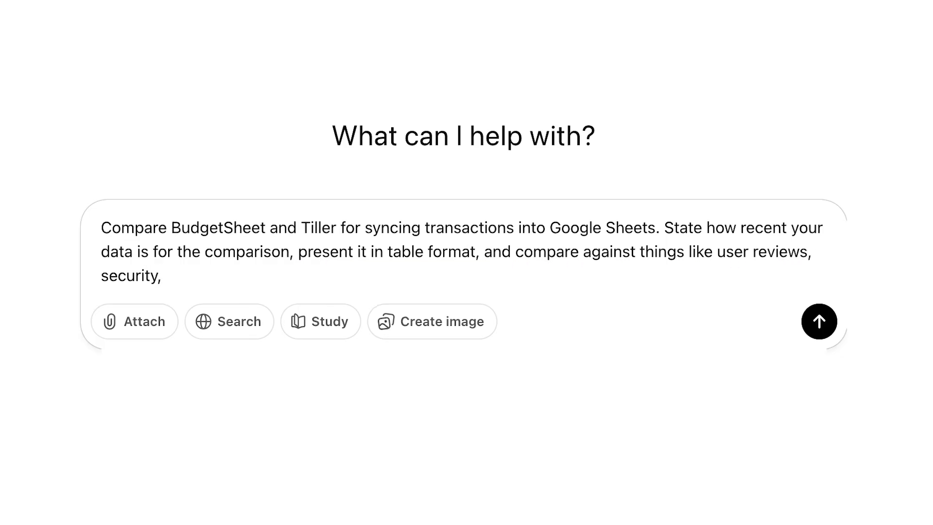
type("ease of use and ")
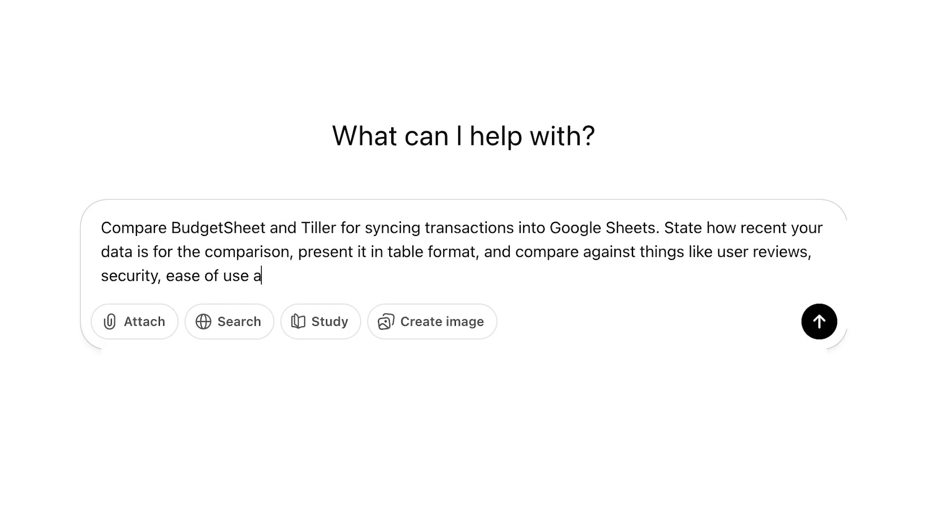
type("overall performance")
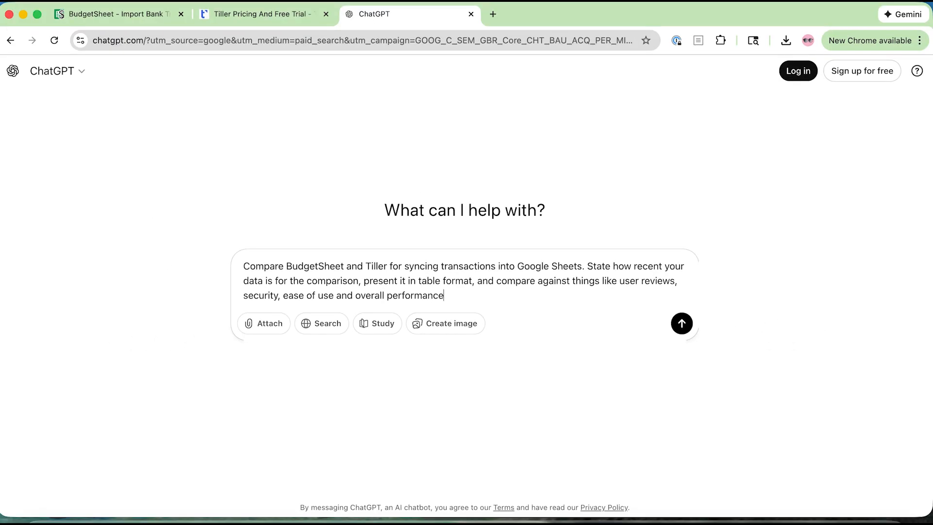
key("Return")
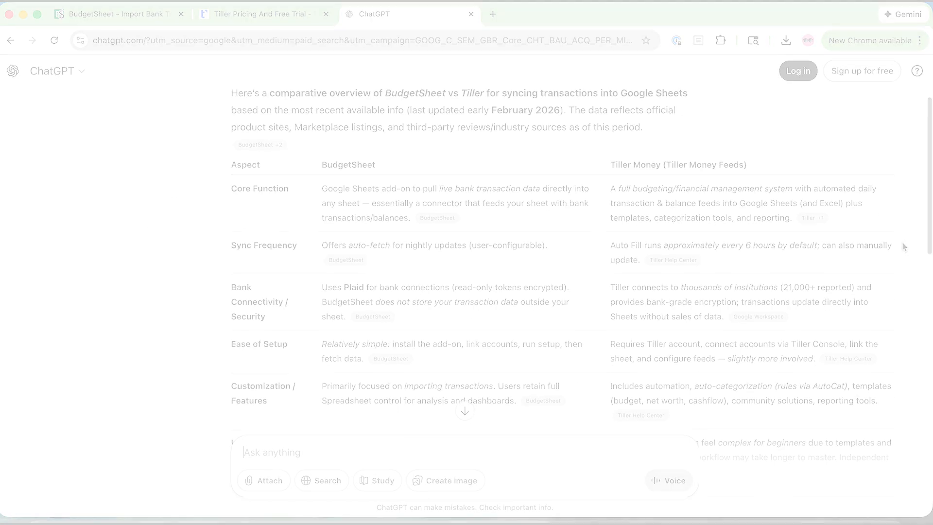
In the My Expense Tracker 2026 spreadsheet, widen two columns of the comparison table on the Comps sheet and enter the header "My Notes" in D1
left_click_drag(188, 139, 465, 139)
left_click_drag(133, 139, 254, 139)
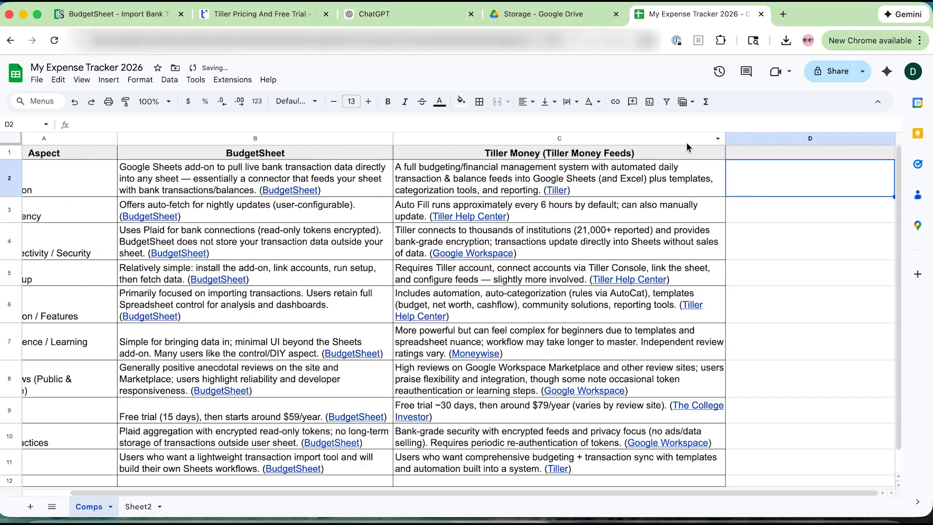
left_click(810, 152)
type("My Notes")
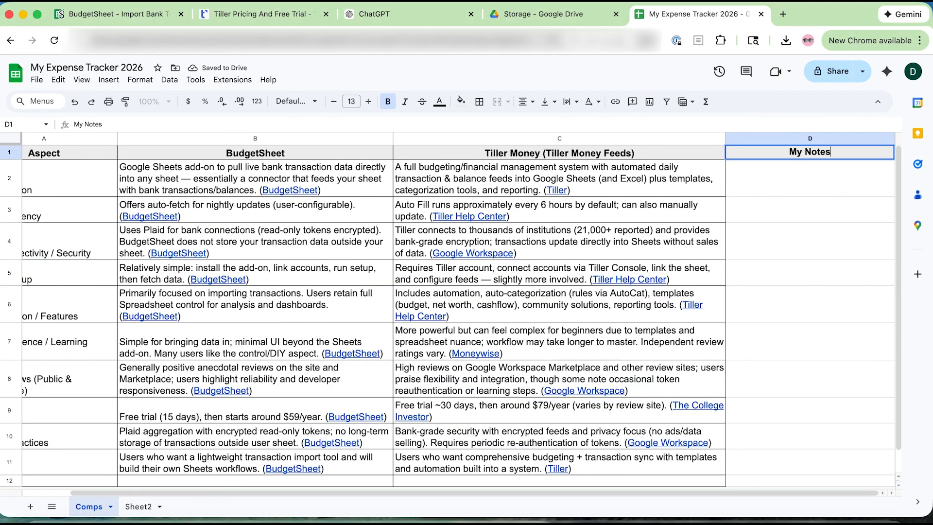
key("Return")
Enter "BudgetSheet seems simpler for my needs (just pulling transactions)" in D2 and "Tiller has the better frequency, but BudgetSheet nightly sync also works" in D3
type("BudgetSheet seems simpler for my needs (just pulling transactions)")
key("Return")
type("Tiller has the better frequency, but BudgetSheet nightly sync also works")
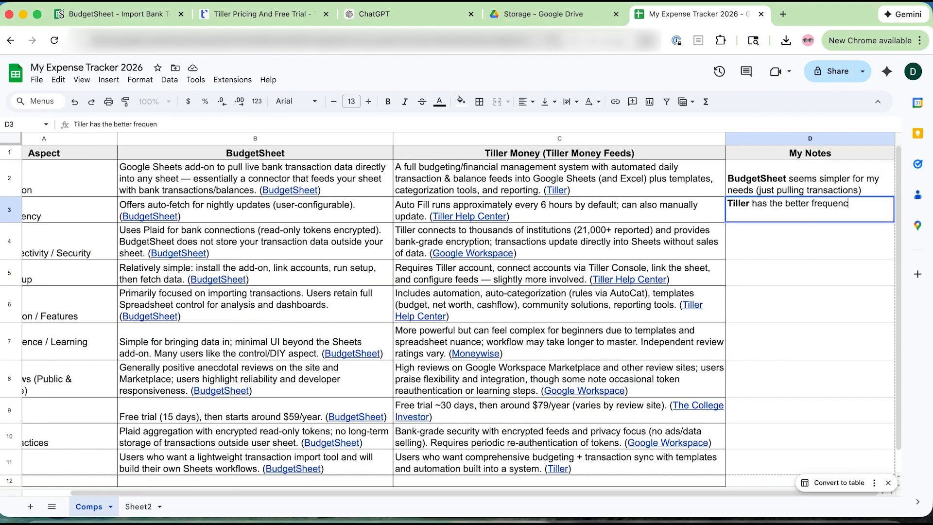
key("Return")
Enter "Both Tiller and BudgetSheet encryption works" in D4 and "BudgetSheet has the simpler setup seemingly" in D5
type("Both Tiller and BudgetSheet encryption works")
key("Return")
type("BudgetSheet has the simpler setup seemingly")
key("Return")
Set D6 to "In my case, BudgetSheet is preferred (since I plan to retain full spreadsheet control)" and D7 to "BudgetSheet wins again seemingly for simplicity & spreadsheet control"
type("In my case, BudgetSheet is preferred (since I plan to retain full spreadsheet control)")
key("Return")
type("BudgetSheet wins again seemingly for simplicity & spreadsheet control")
key("Return")
Enter "Both win on reviews front, maybe slight win for BudgetSheet" in D8 and "Budgetsheet is more affordable, though trial period is shorter" in D9
type("Both win on reviews front, maybe slight win for BudgetSheet")
key("Return")
type("B")
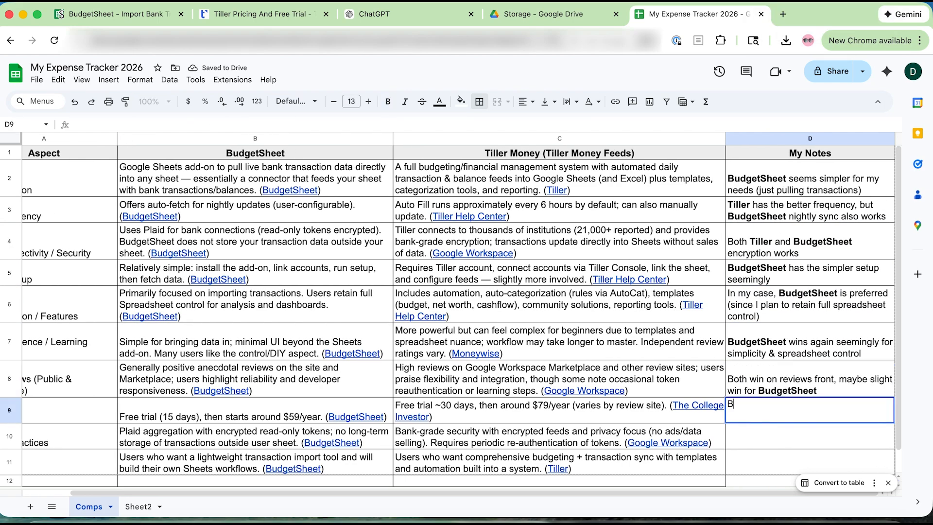
type("udgetsheet is more affordable, though trial period is shorter")
key("Return")
Enter "Budgetsheet may require less token authentication" in D10 as the note on security practices
type("Budgetsheet may require")
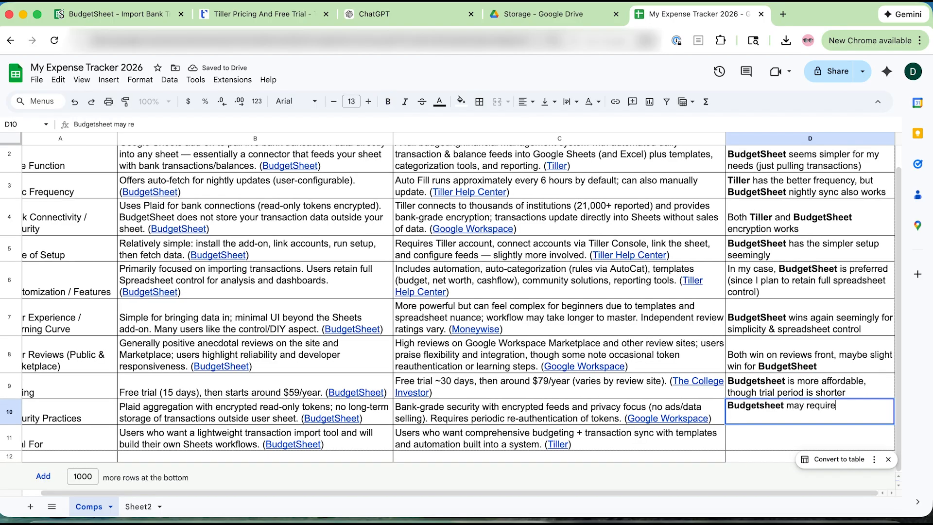
type(" less token authentication")
key("Return")
Highlight BudgetSheet's "Ideal For" cell, B11, with a light yellow fill
scroll(448, 298, "left", 2)
left_click_drag(380, 436, 409, 445)
left_click(407, 443)
left_click(461, 101)
left_click(499, 164)
Enter "Budgetsheet fits my current need" in D11, with only the word Budgetsheet in bold
left_click(805, 439)
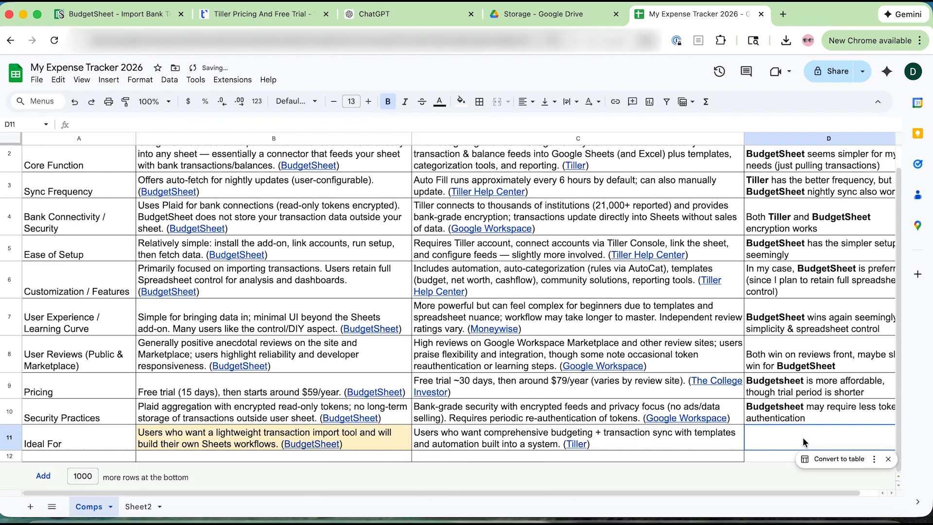
key("super+b")
type("Budgetsheet")
key("super+b")
type("fits my current need")
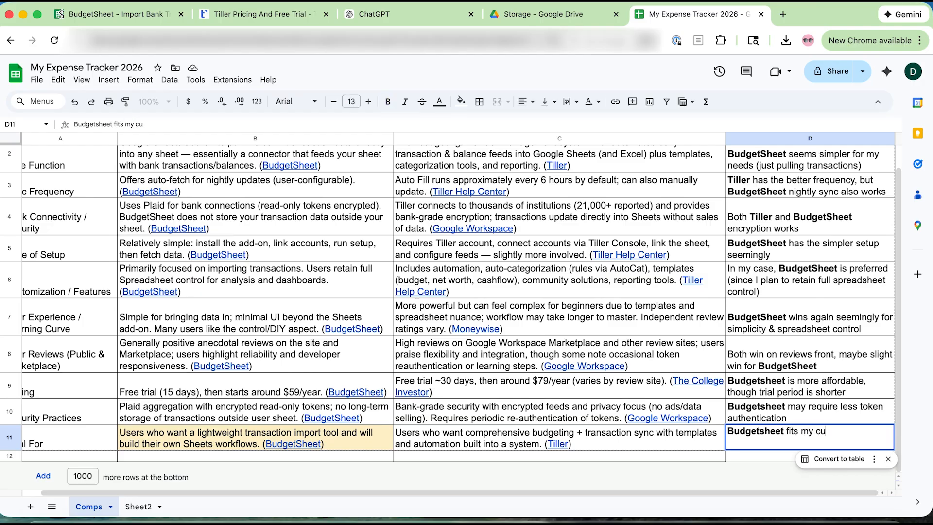
key("Return")
left_click(836, 432)
Fill the BudgetSheet header cell, B1, with light green to mark it as the chosen tool
scroll(821, 292, "up", 1)
scroll(729, 204, "left", 1)
left_click(384, 154)
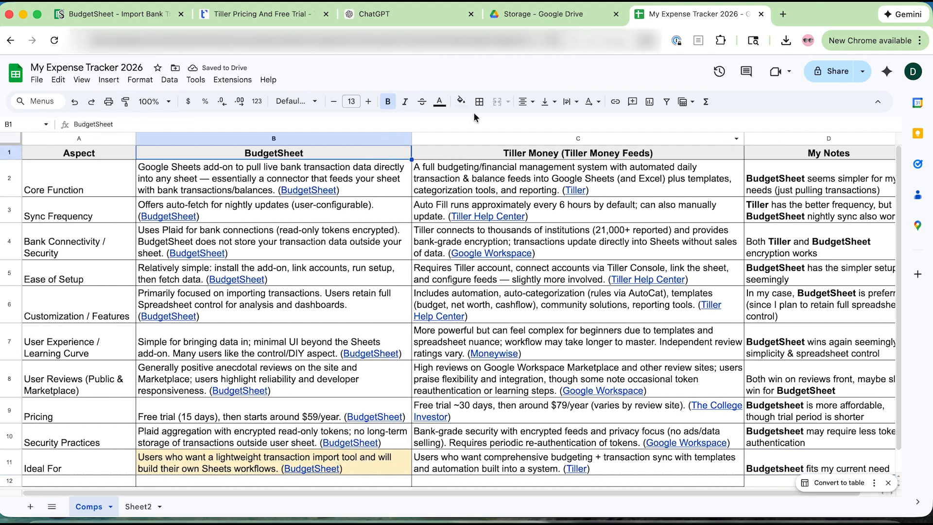
left_click(461, 101)
left_click(513, 165)
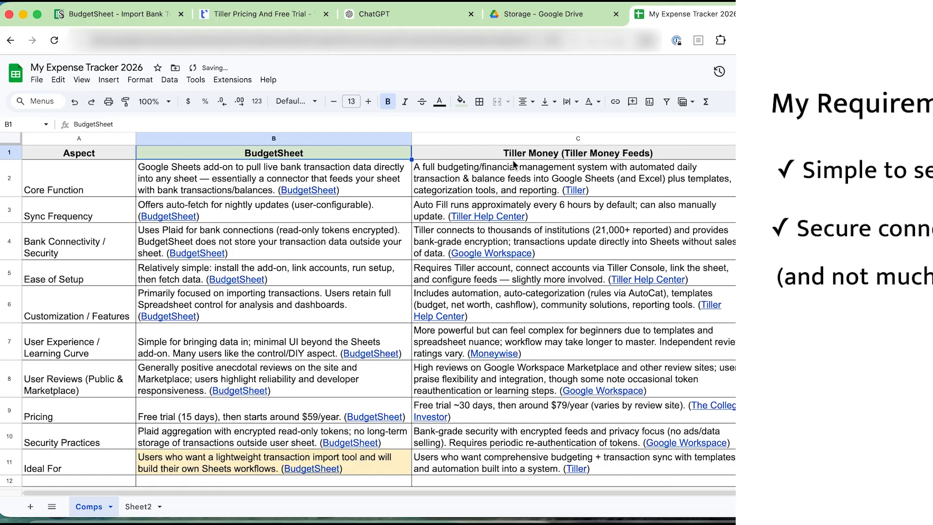
left_click(573, 220)
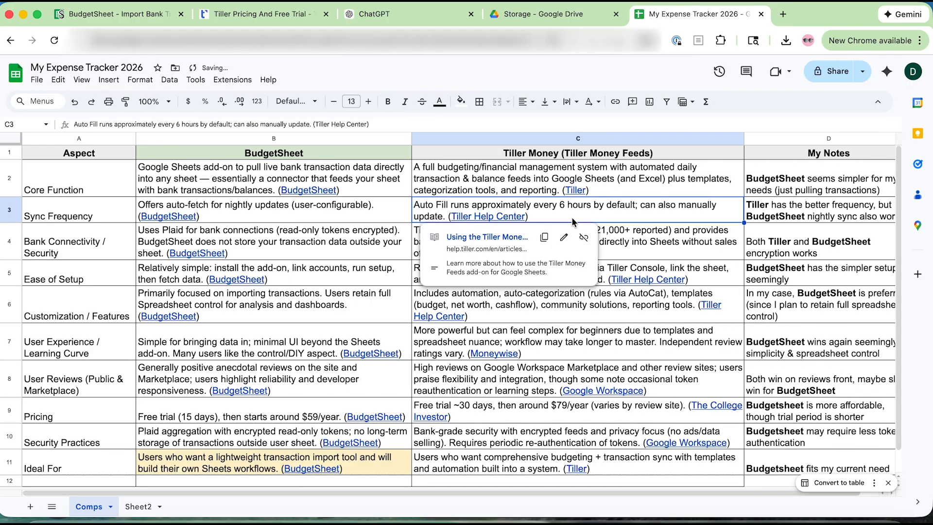
left_click(780, 189)
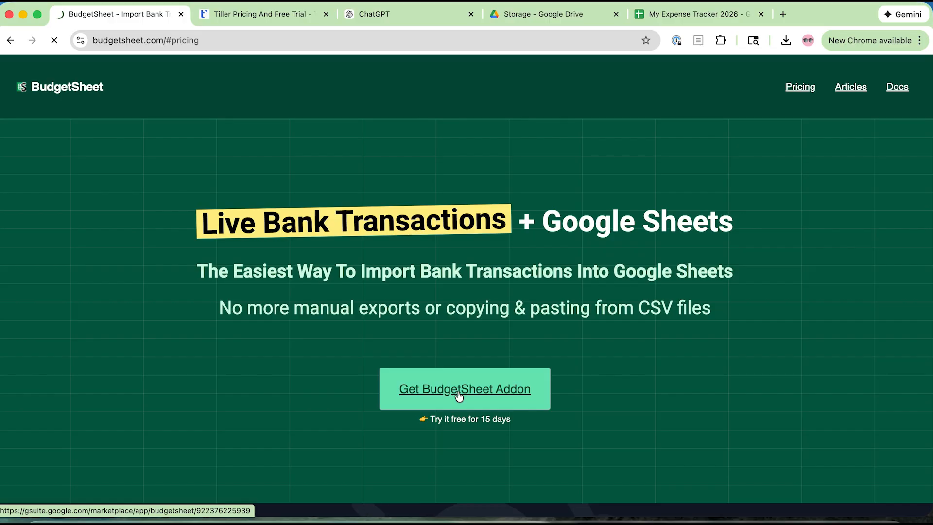
Install the BudgetSheet add-on from the Google Workspace Marketplace, signing in with Google and granting the permissions it requests
left_click(455, 389)
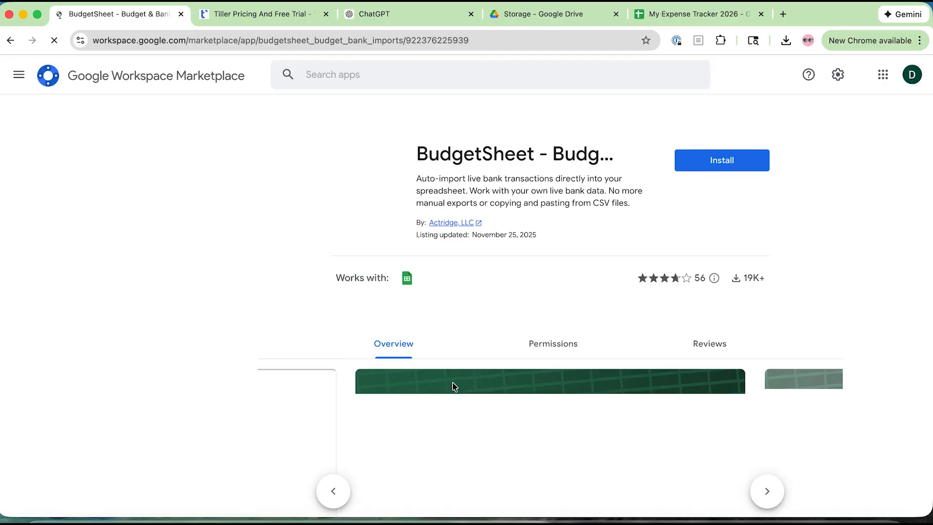
left_click(718, 157)
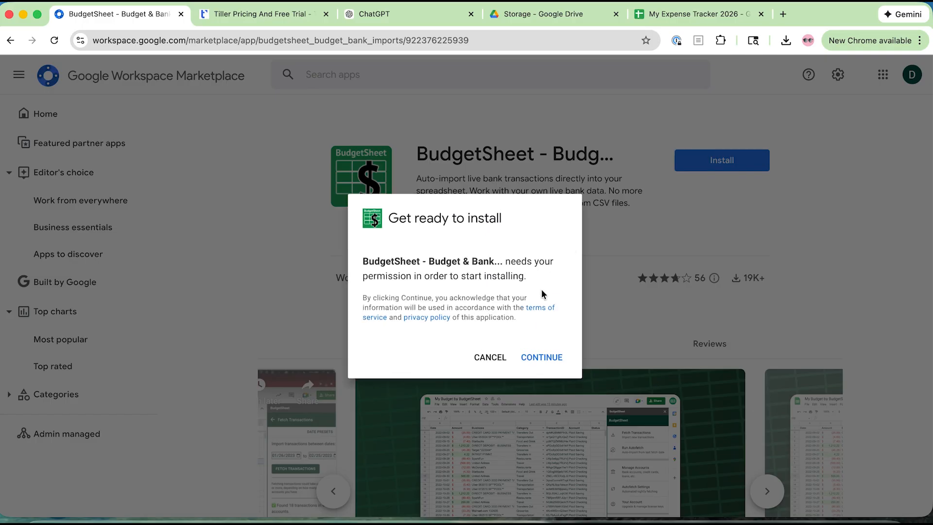
left_click(544, 356)
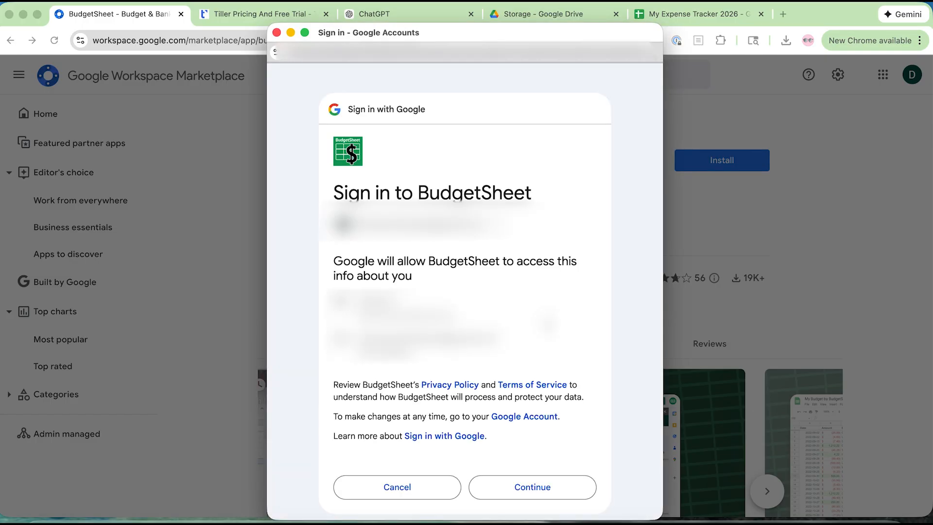
left_click(554, 483)
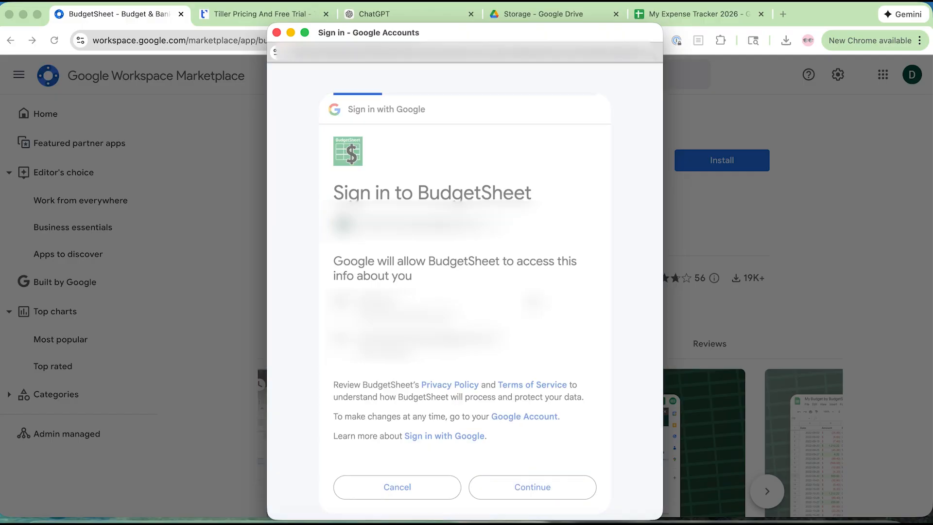
left_click(341, 318)
scroll(437, 341, "down", 5)
left_click(537, 473)
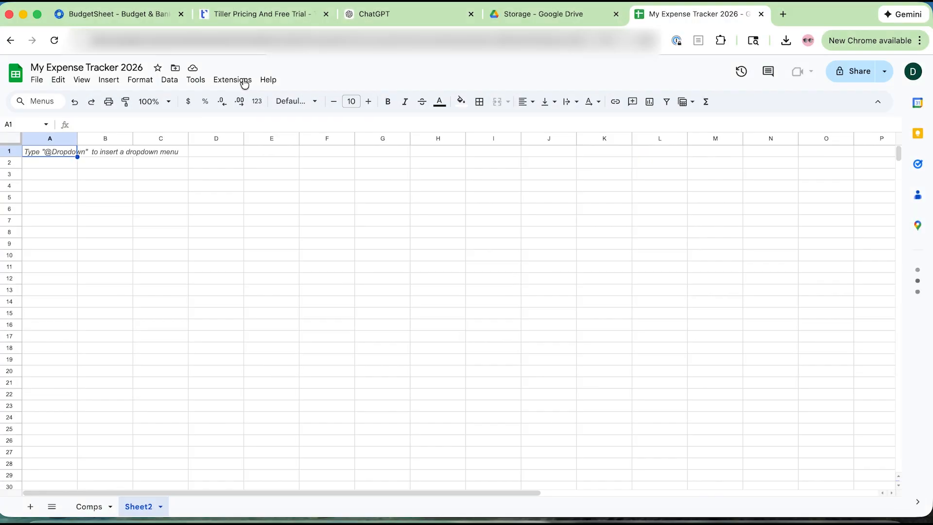
Open the BudgetSheet sidebar app in the expense tracker spreadsheet and create the required BSA sheets through its first-time setup
left_click(245, 81)
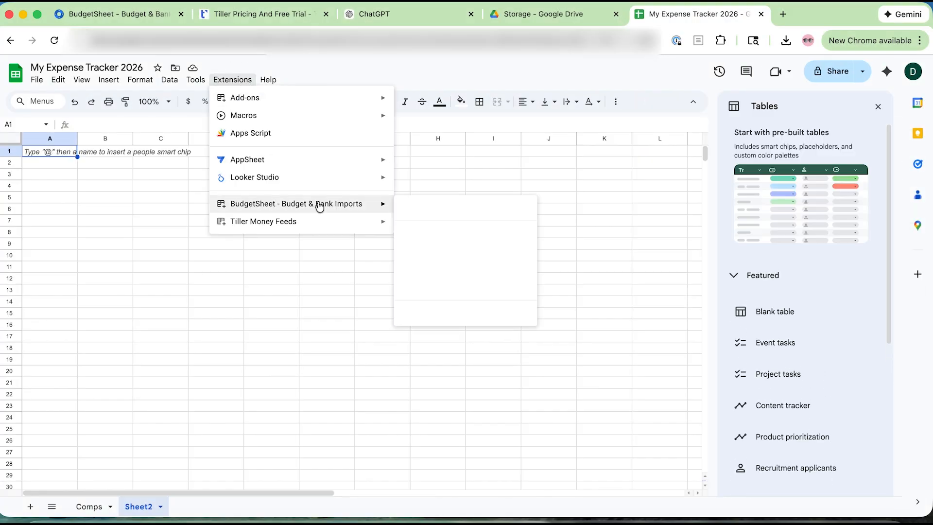
mouse_move(319, 206)
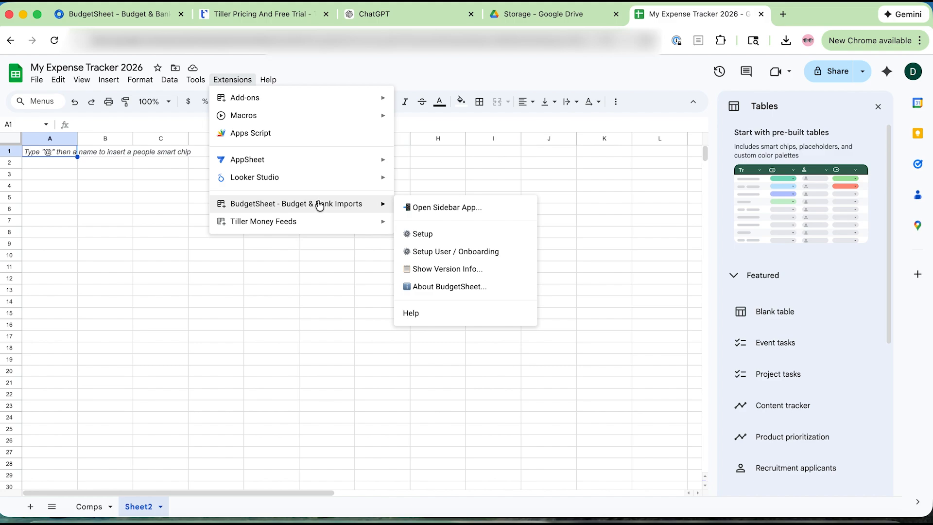
left_click(472, 217)
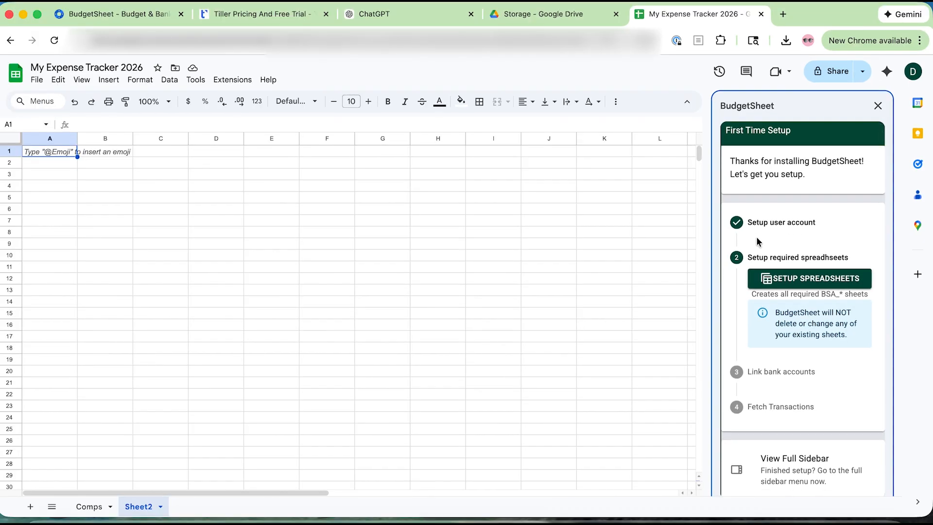
left_click(783, 281)
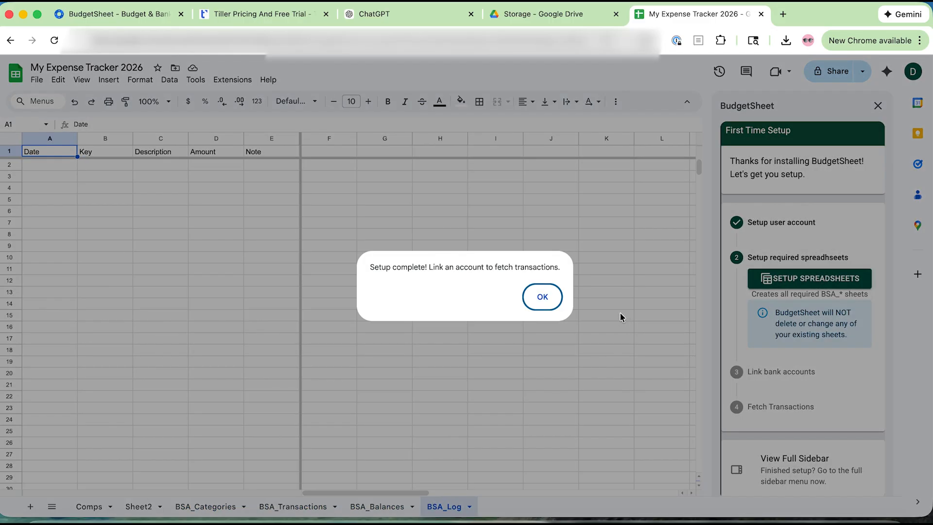
left_click(542, 298)
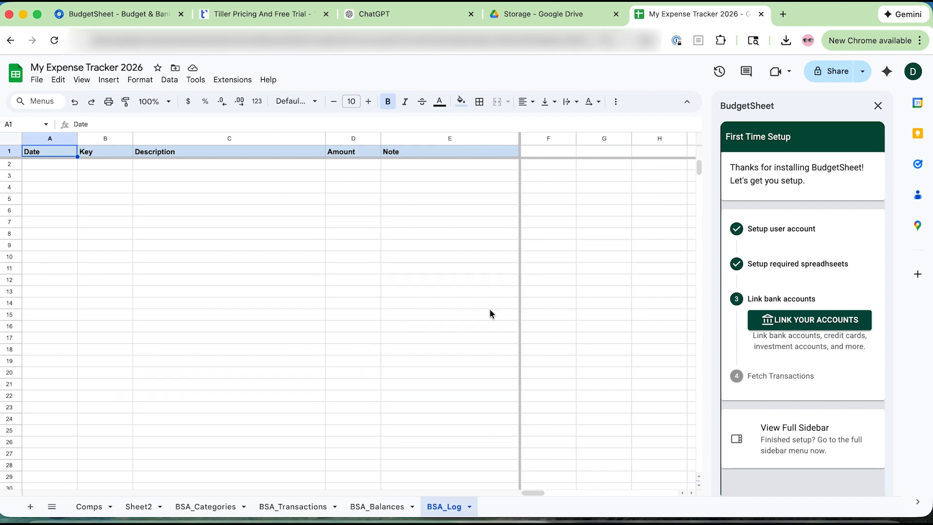
Link a new bank account to BudgetSheet through Plaid, continuing without a phone number
left_click(803, 322)
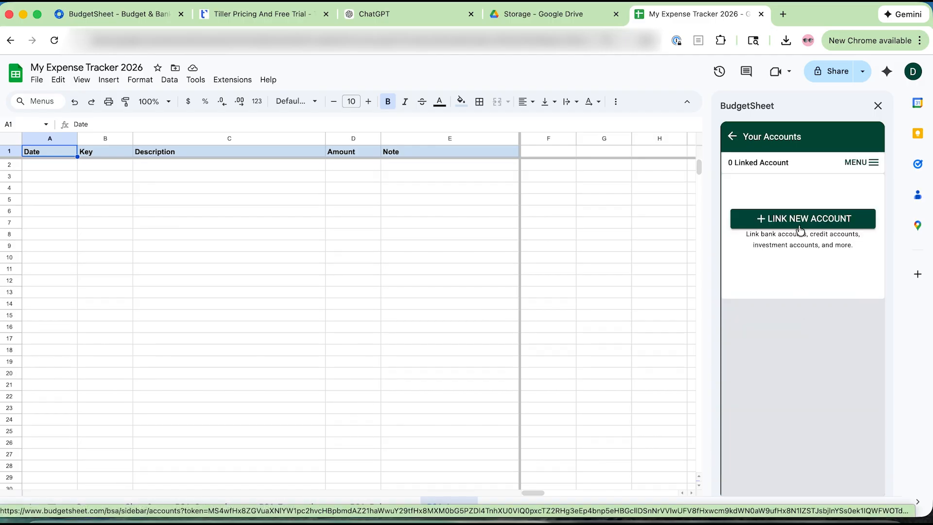
left_click(801, 220)
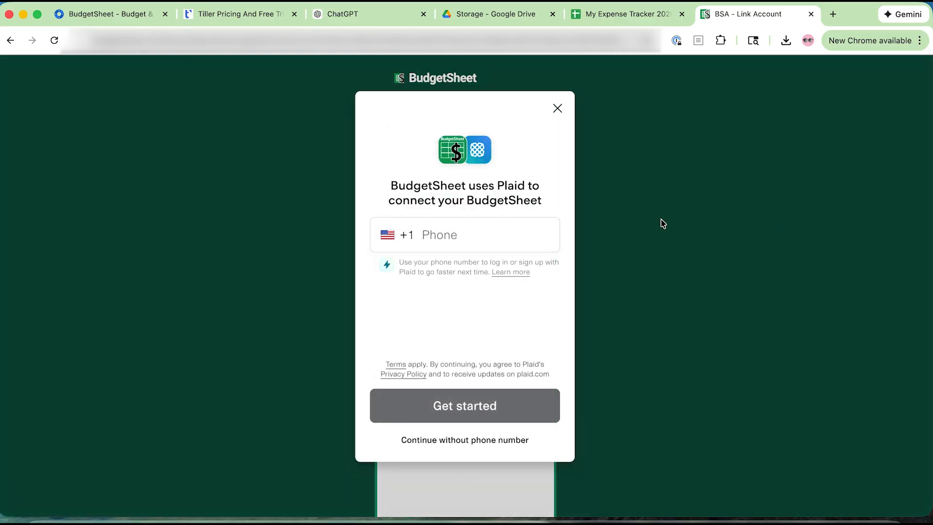
left_click(495, 439)
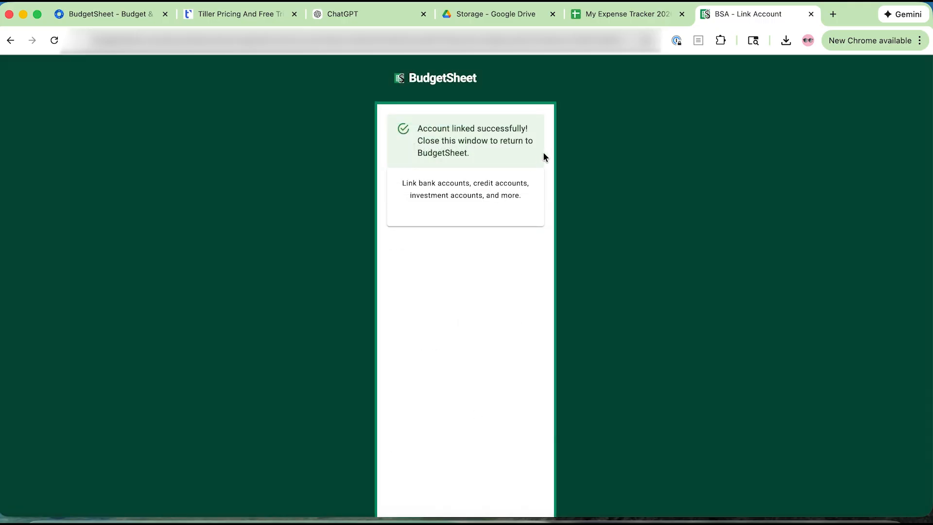
Return to the expense tracker spreadsheet, run the initial import for the linked account, and view the BSA_Balances sheet
left_click(607, 19)
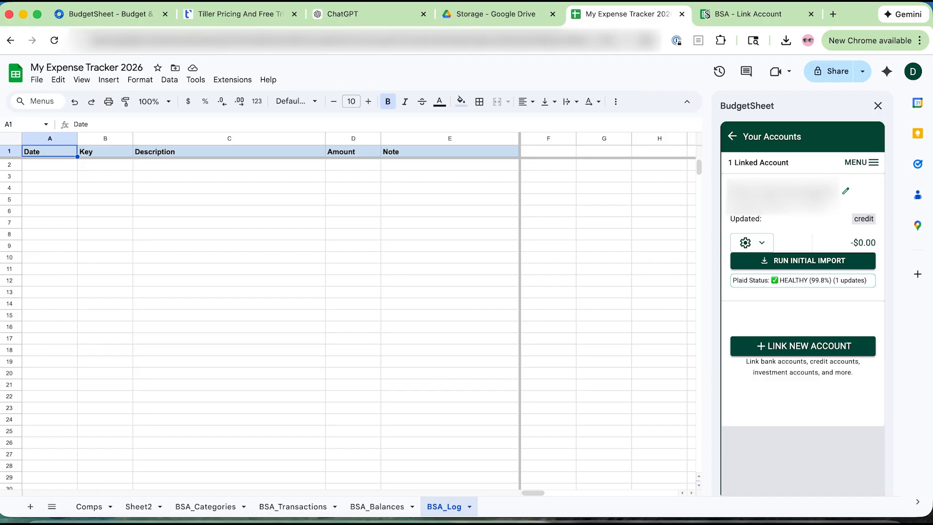
left_click(854, 263)
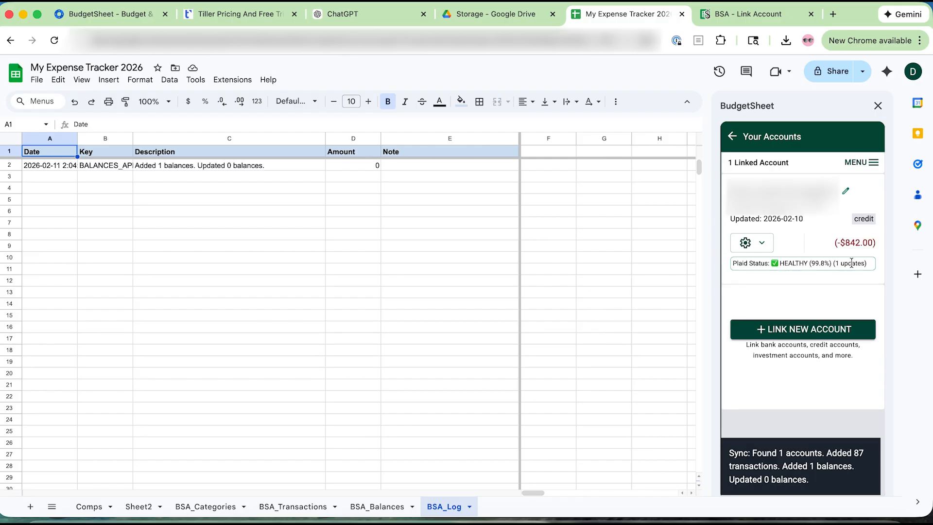
left_click(376, 506)
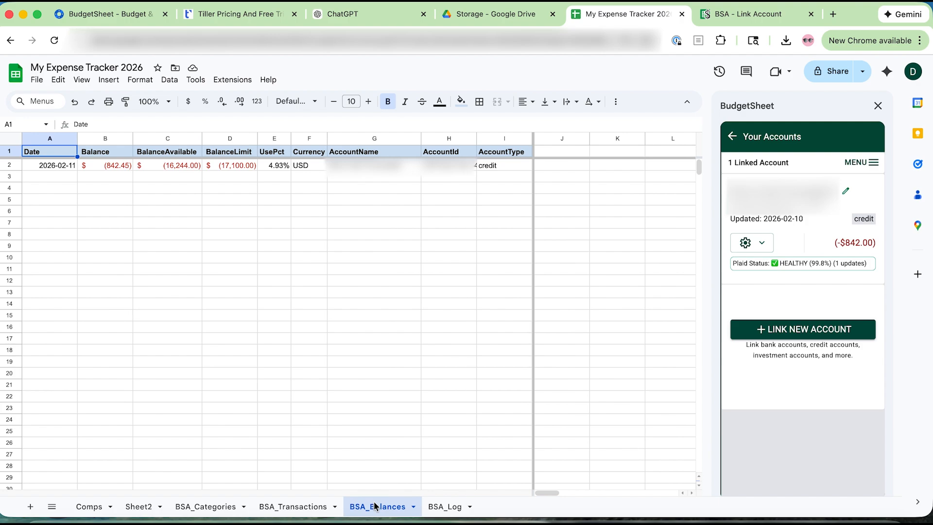
Review the BSA_Transactions and BSA_Categories sheets, and check the options under BudgetSheet's Sheet Tools
left_click(302, 510)
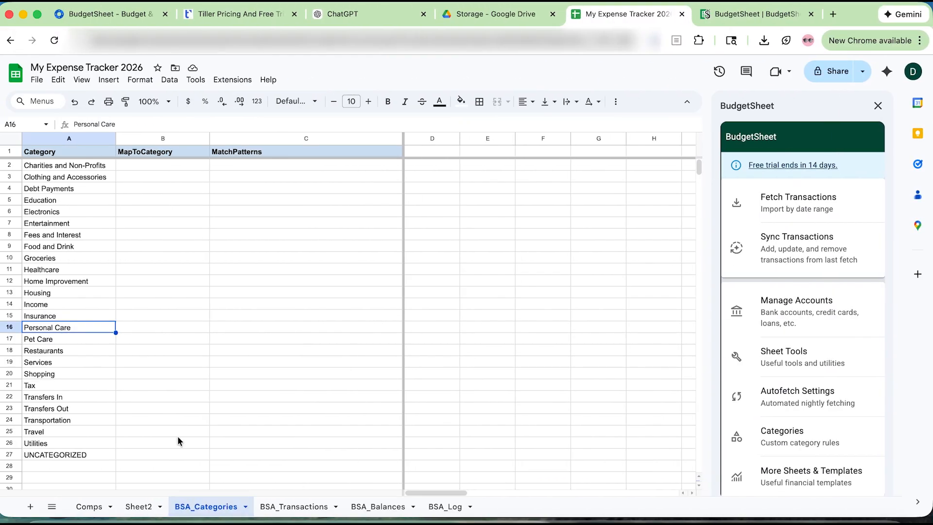
left_click(104, 248)
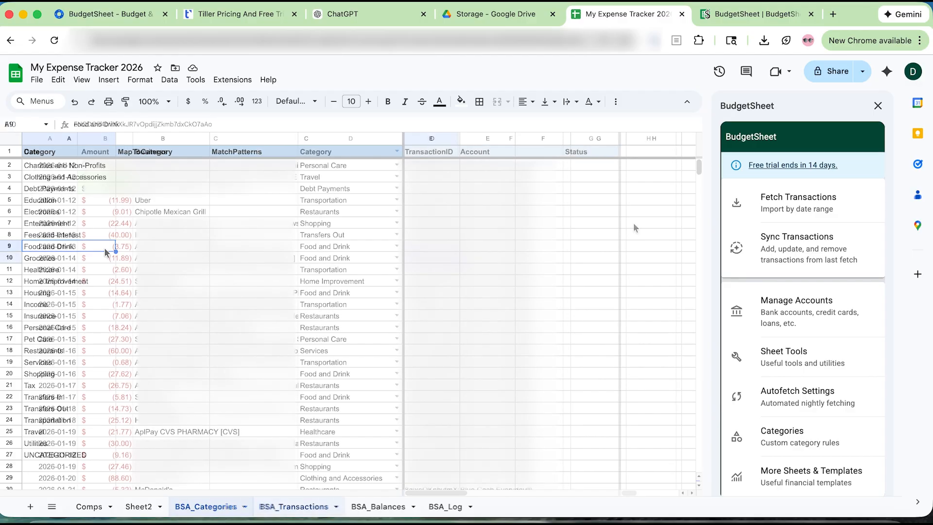
left_click(797, 360)
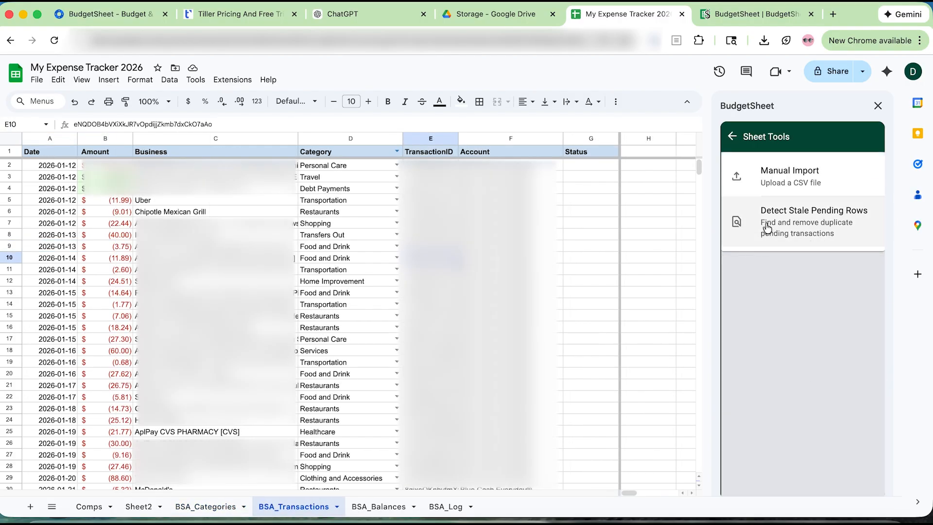
left_click(732, 136)
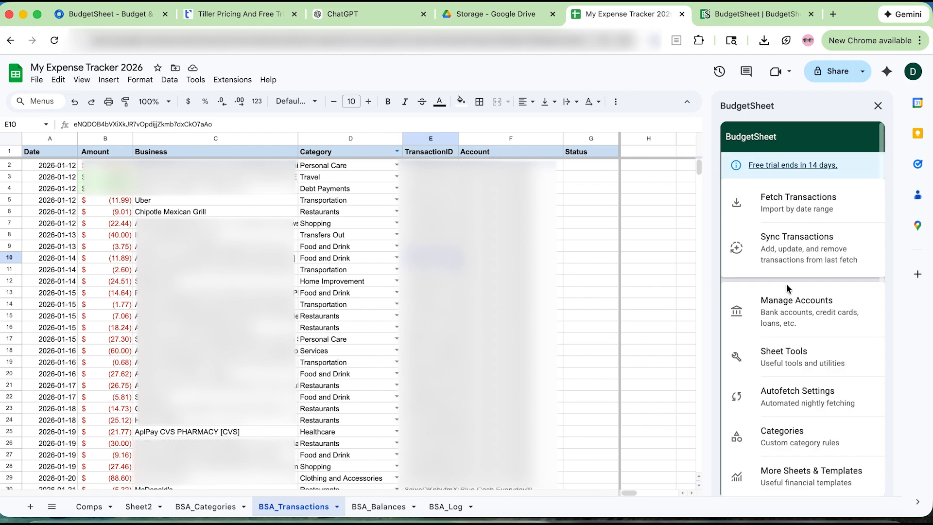
Open the MapToCategory Column guide from BudgetSheet's Categories section and read how to customize category names
scroll(787, 285, "down", 1)
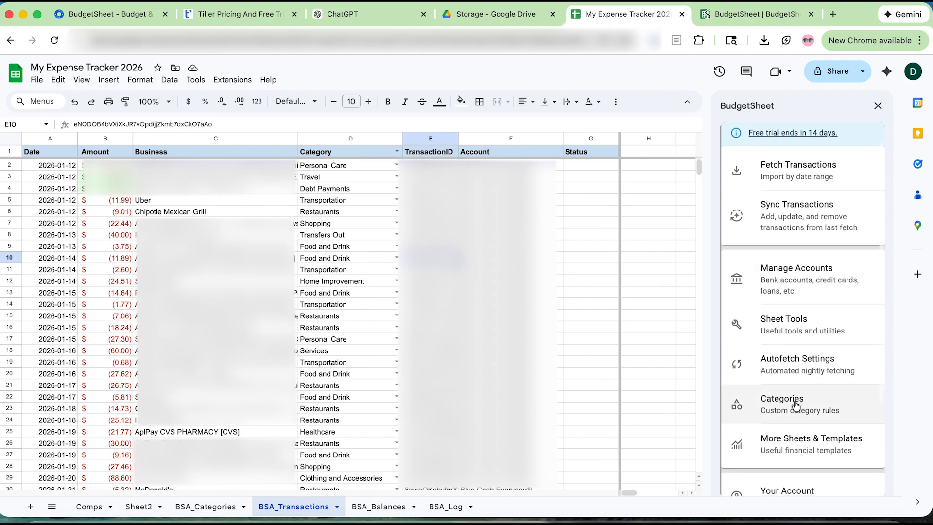
scroll(796, 405, "down", 1)
left_click(811, 357)
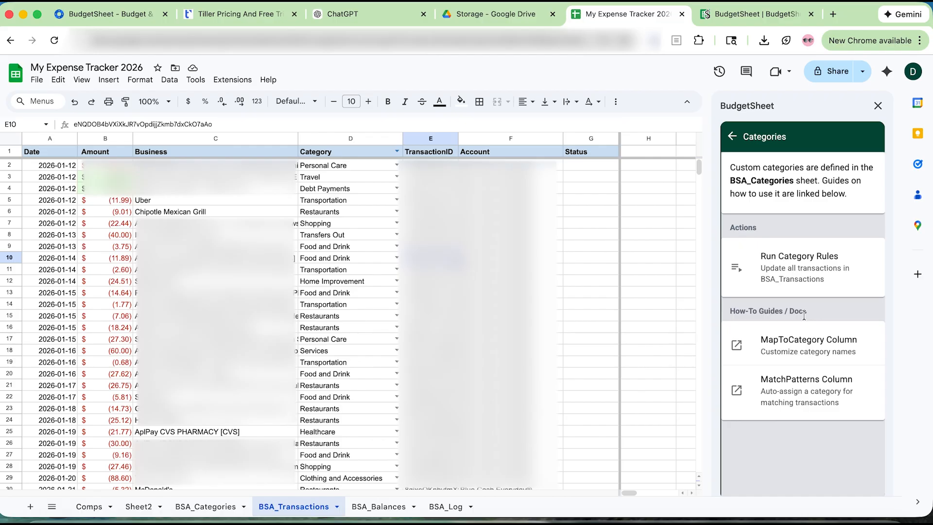
left_click(813, 345)
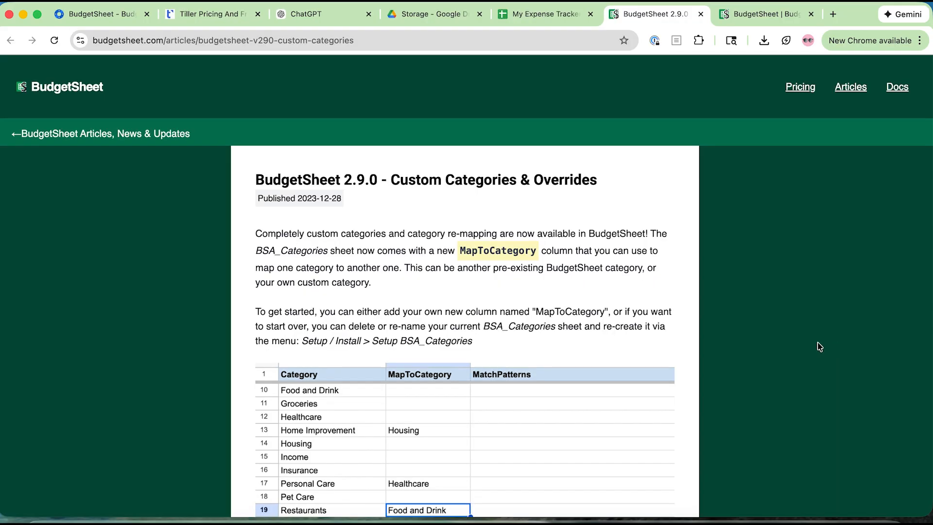
scroll(727, 313, "down", 1)
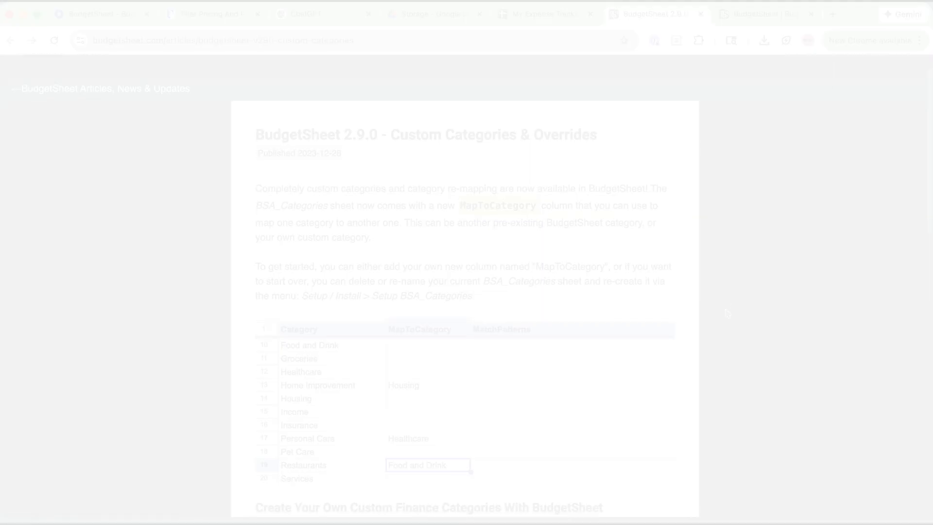
scroll(727, 314, "down", 1)
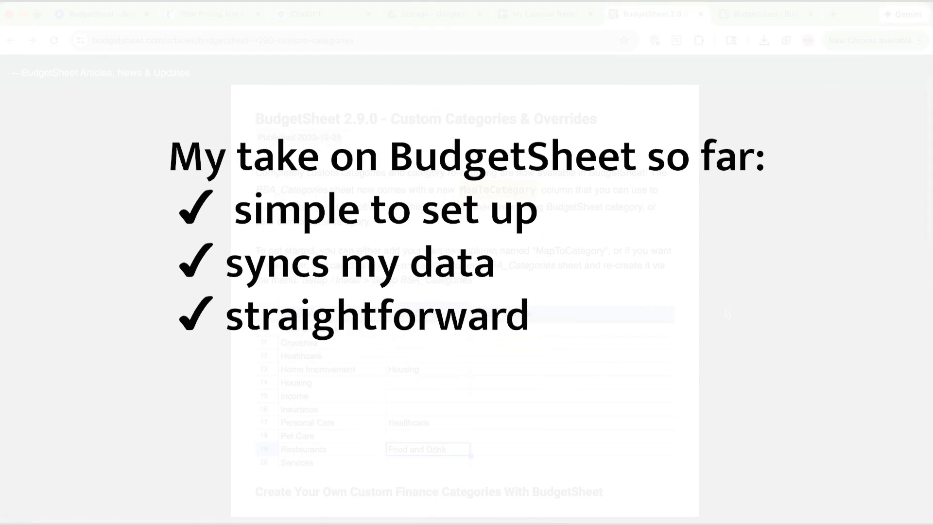